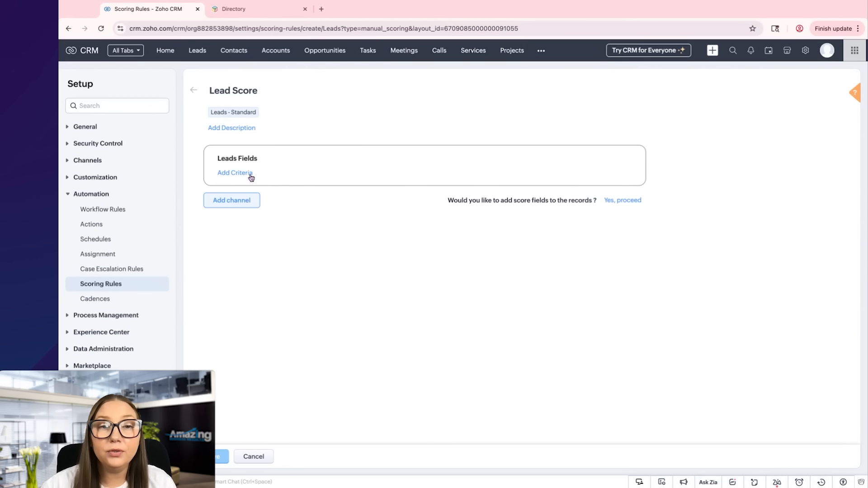
Add a Leads Fields criterion: Email Opt Out is Selected deducts 50 points
click(252, 178)
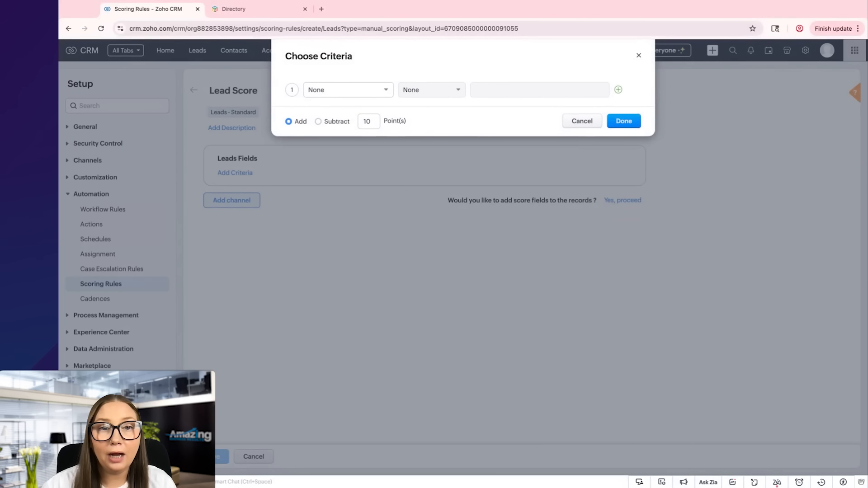
click(371, 89)
scroll(366, 145, down, 1)
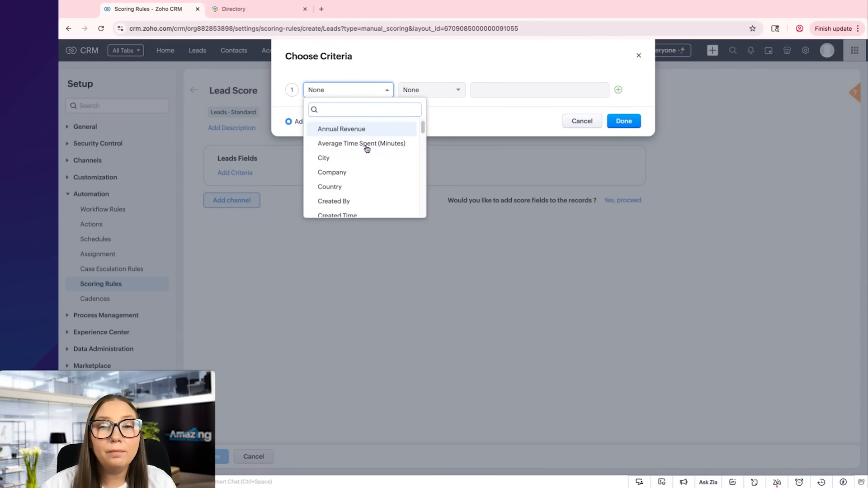
text(email)
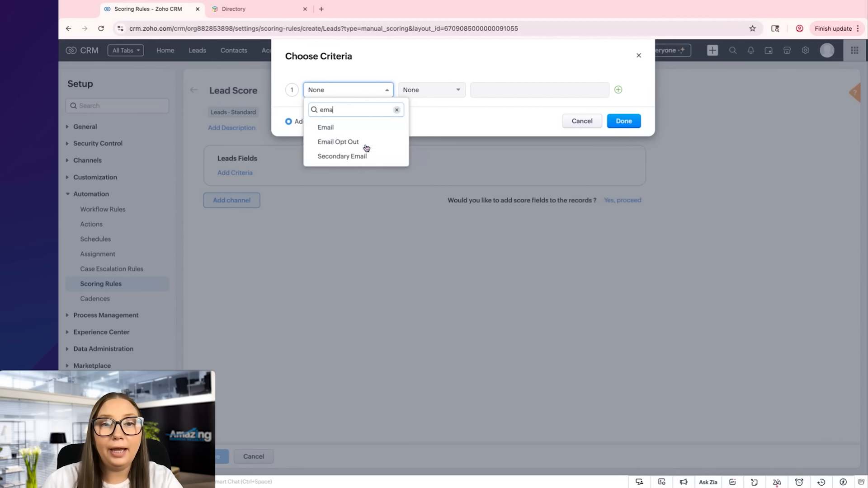
click(364, 143)
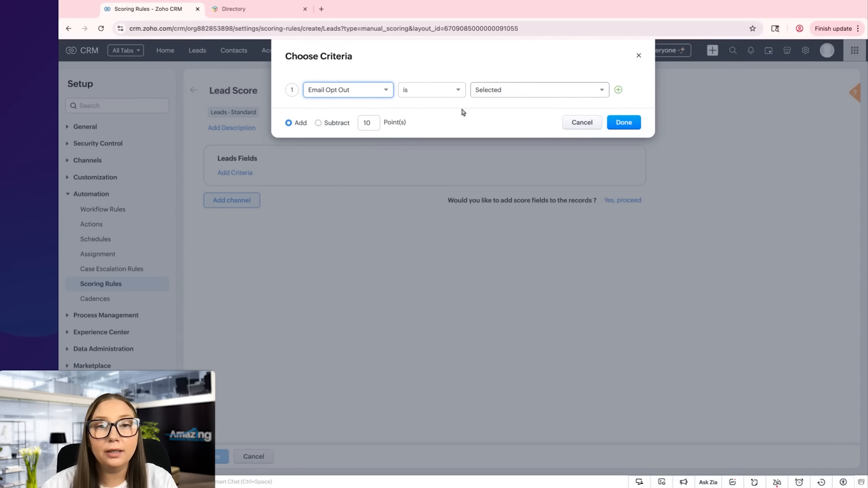
click(326, 126)
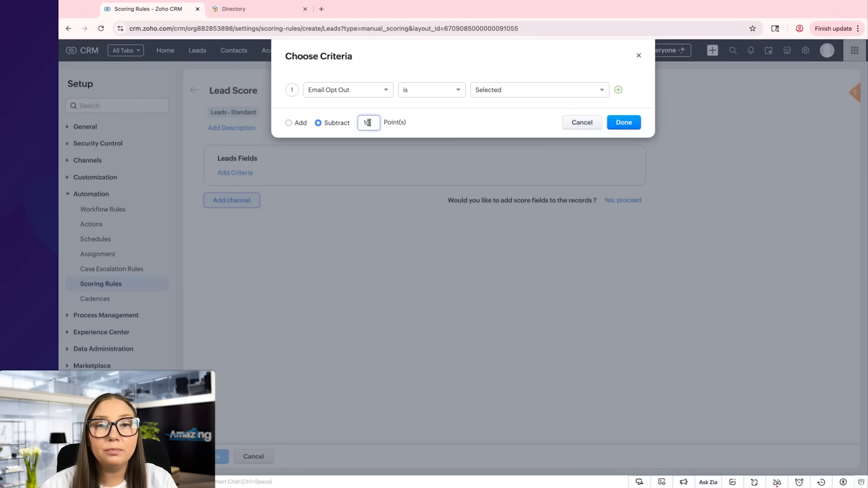
key(BackSpace)
text(50)
click(486, 115)
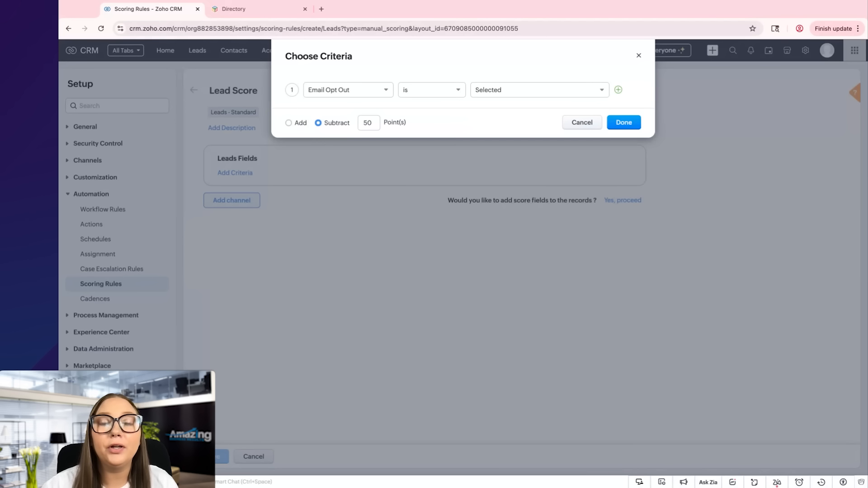
click(631, 124)
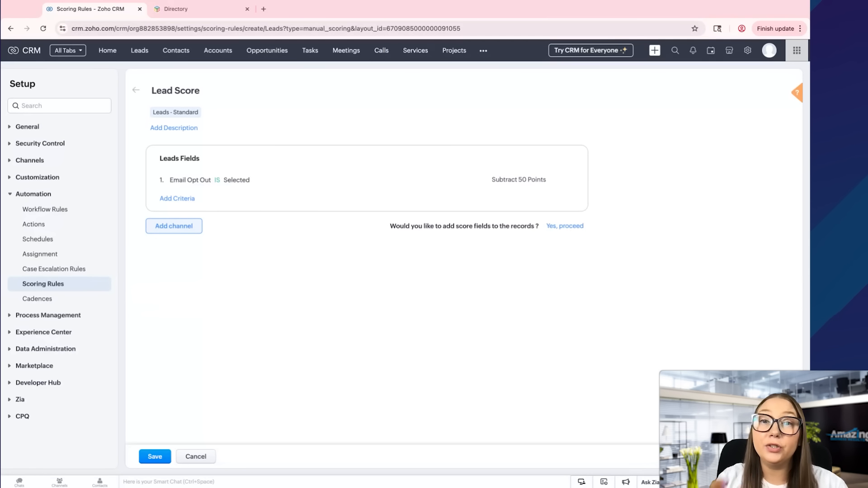
Confirm adding score fields and create 'Lead Score' holding the overall Score
click(570, 232)
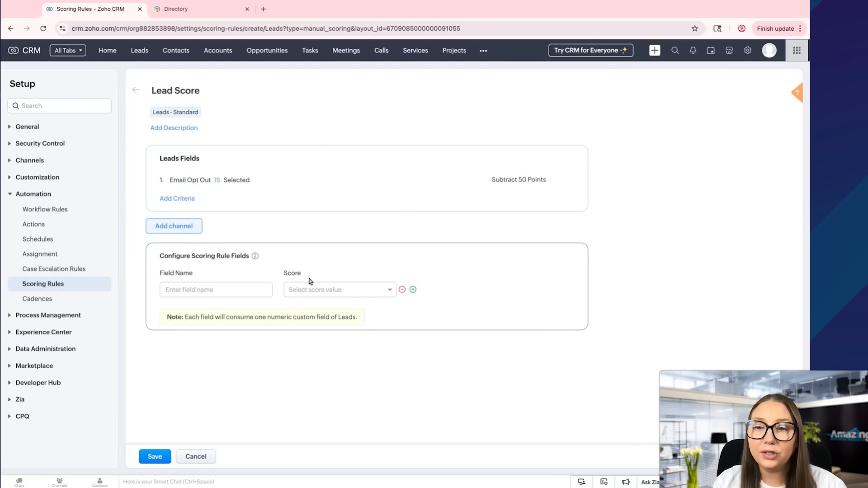
click(238, 287)
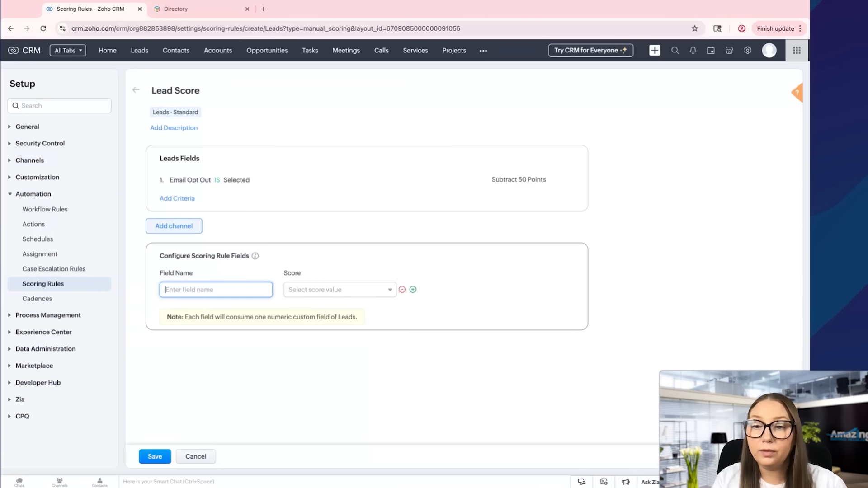
text(L)
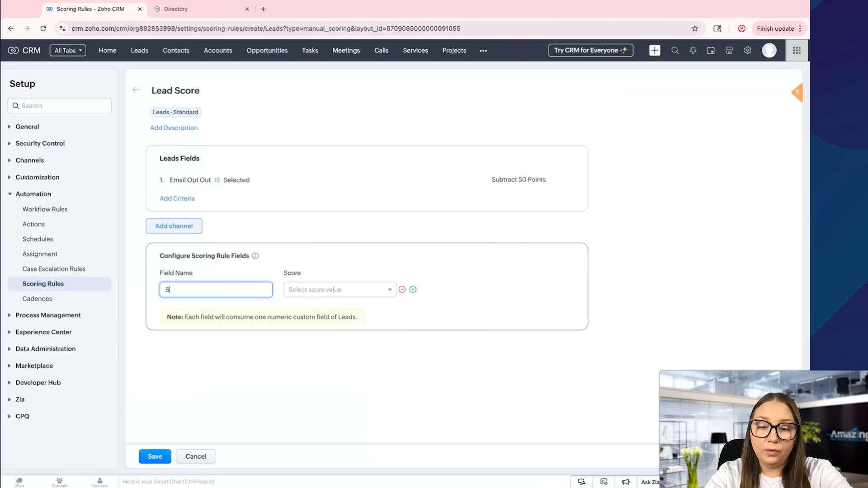
text(ead Sc)
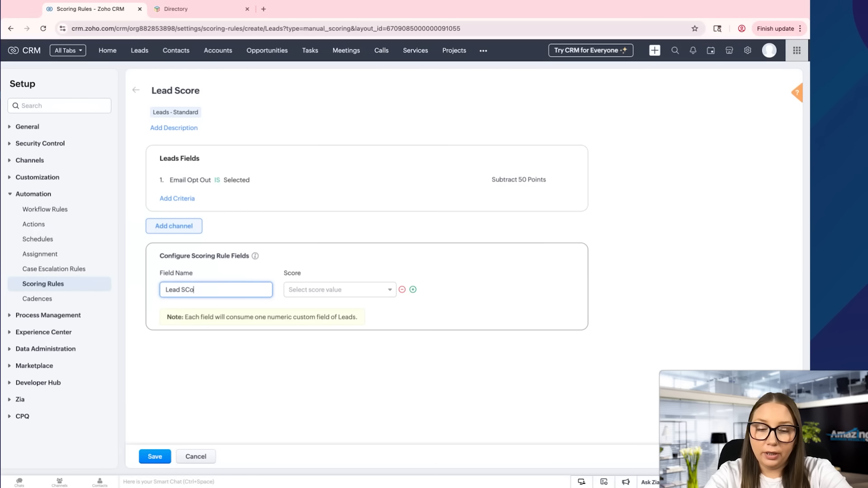
text(ore)
click(347, 289)
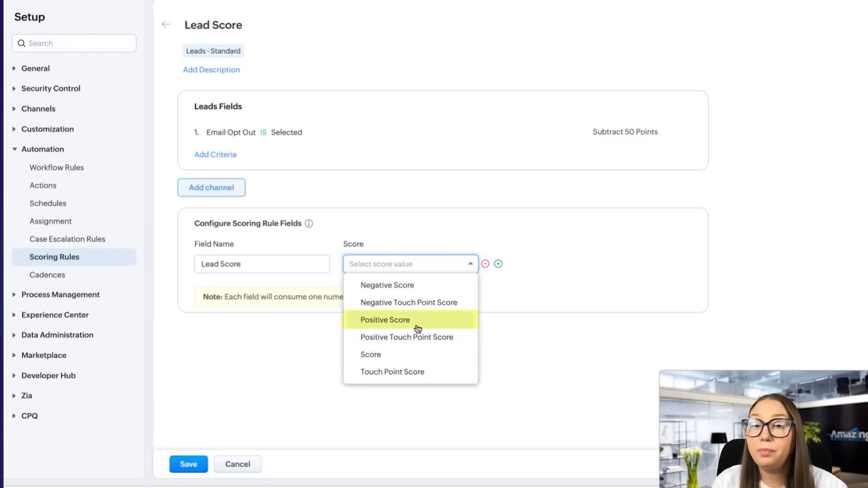
click(421, 356)
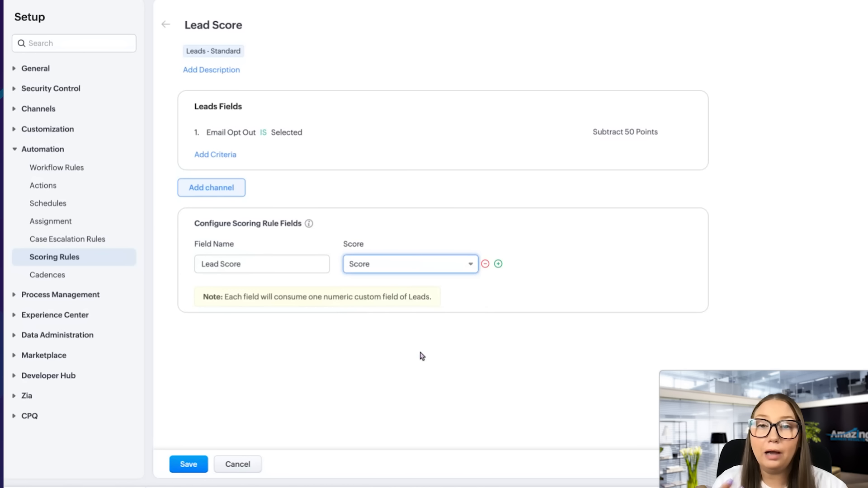
Add a second score field, 'Touchpoint Score', mapped to Touch Point Score
click(498, 266)
click(288, 302)
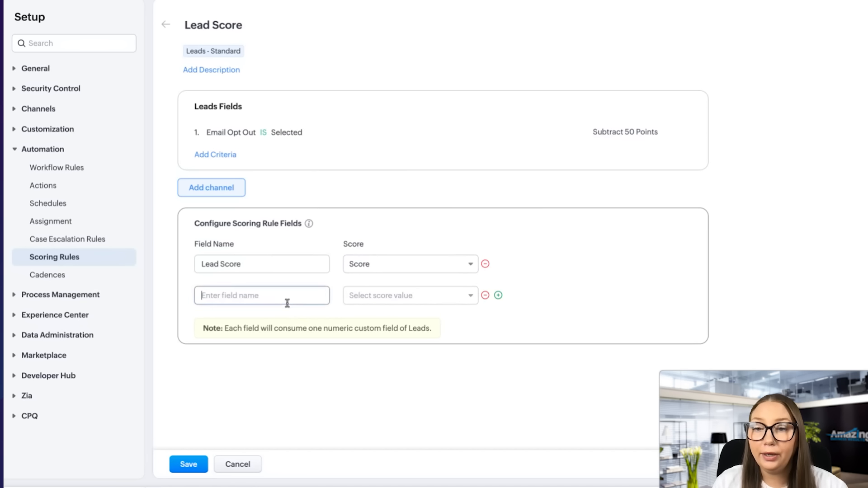
text(Touchp)
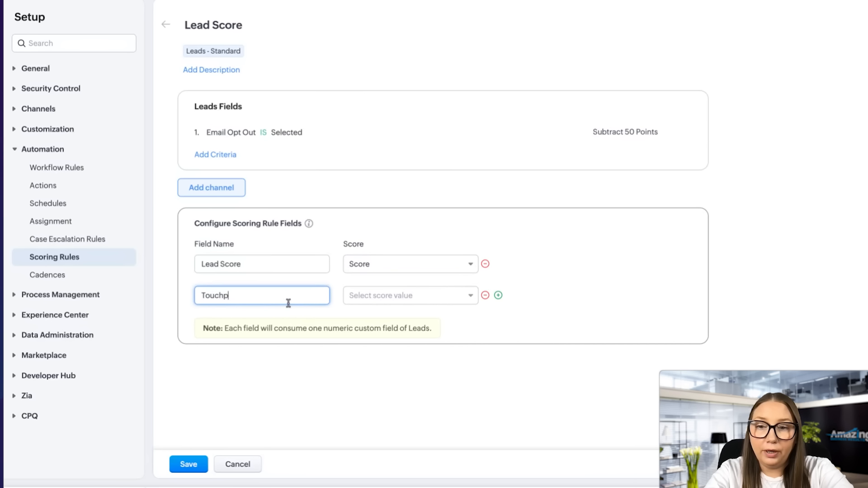
text(oint Score)
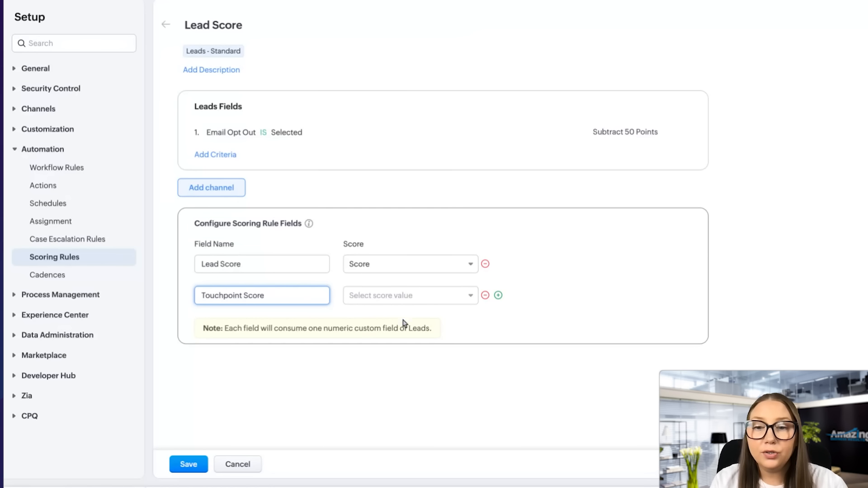
click(427, 300)
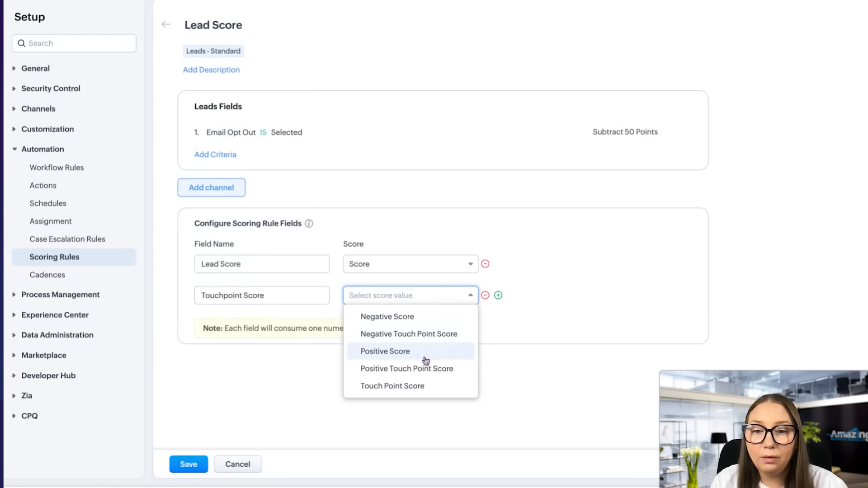
click(418, 386)
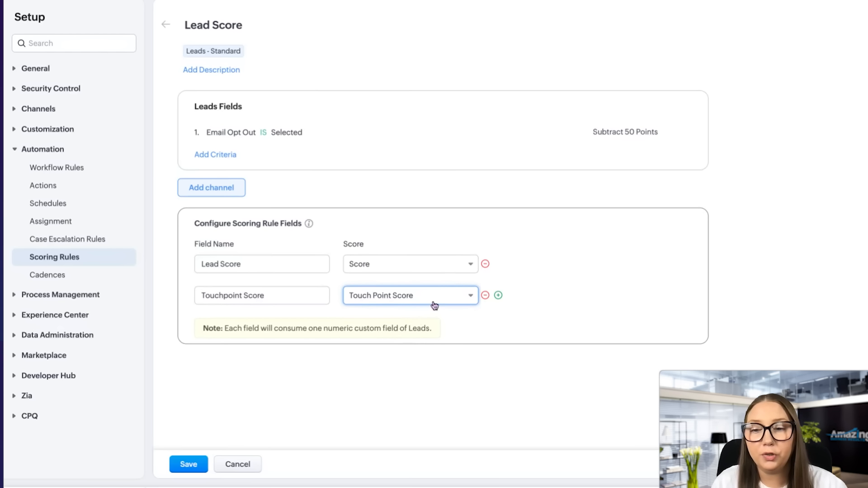
click(210, 188)
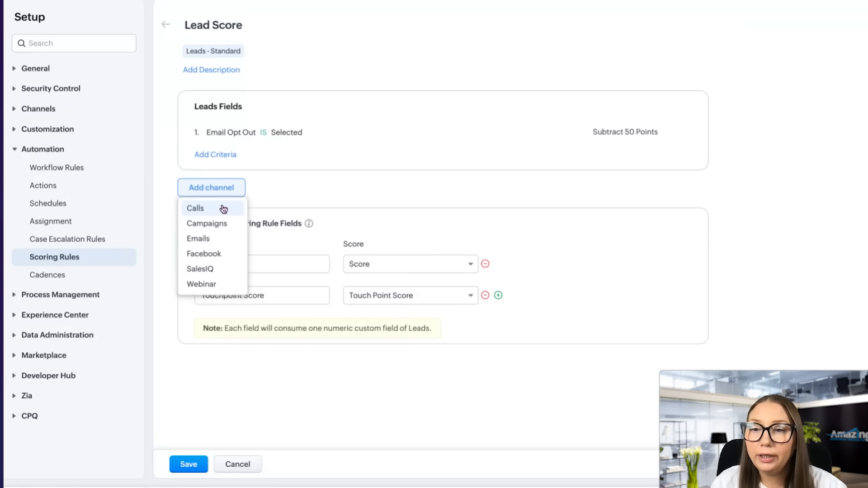
Add the Emails channel with Email opened, anytime, worth 10 points
click(225, 242)
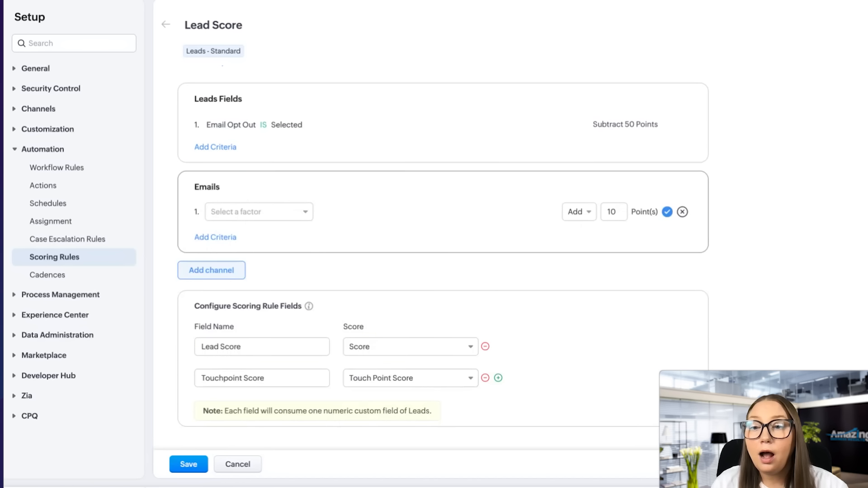
click(278, 216)
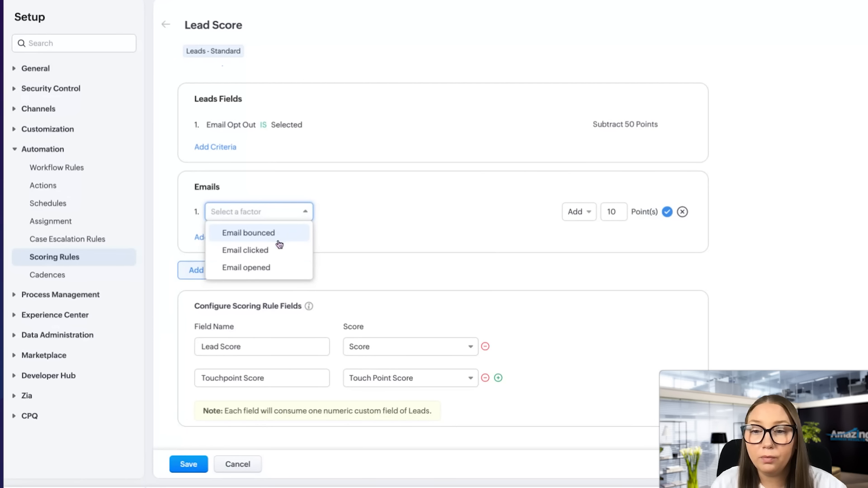
click(277, 264)
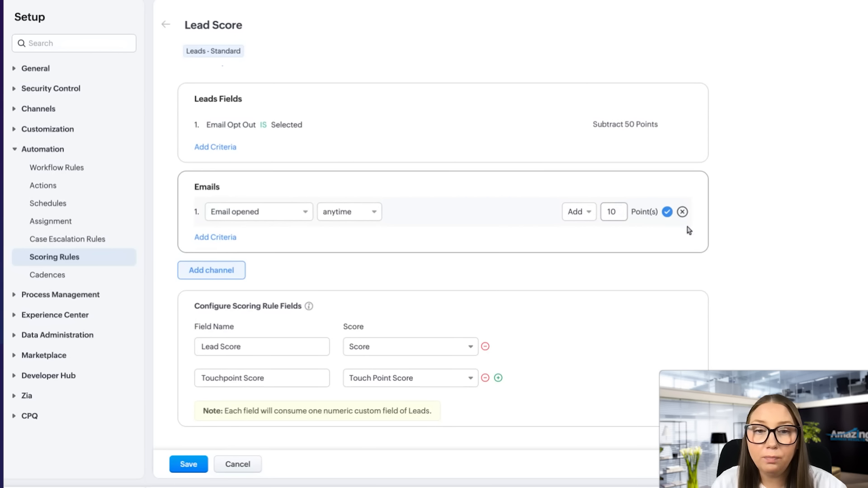
click(667, 212)
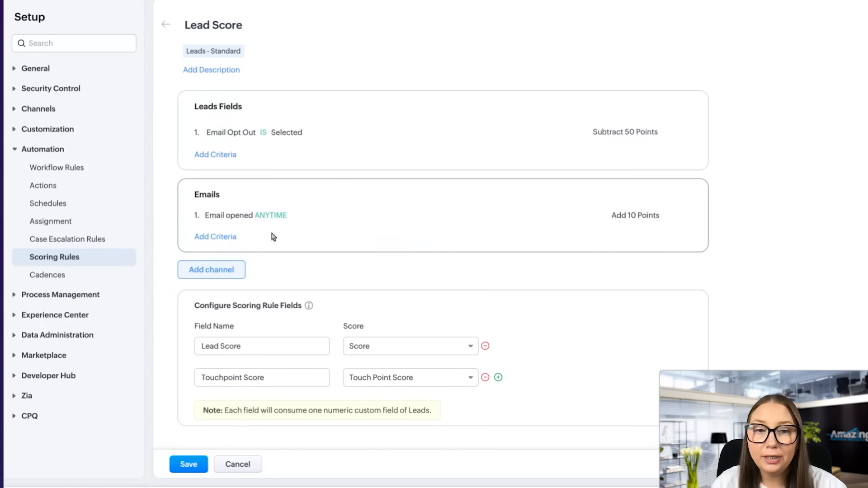
Add a second Emails criterion: Email clicked, anytime, worth 10 points
click(228, 237)
click(258, 215)
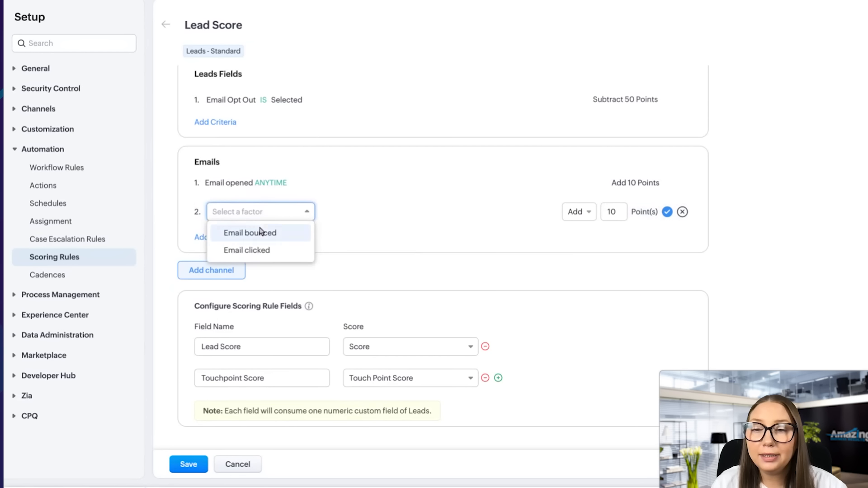
click(266, 250)
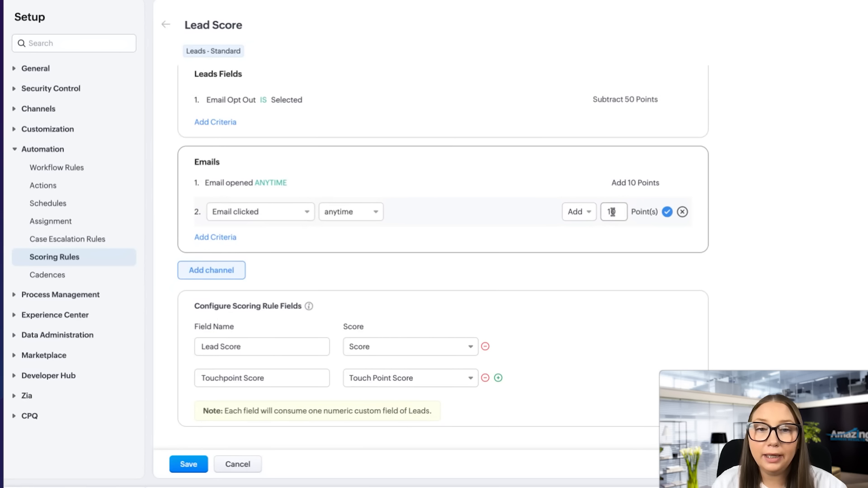
click(668, 212)
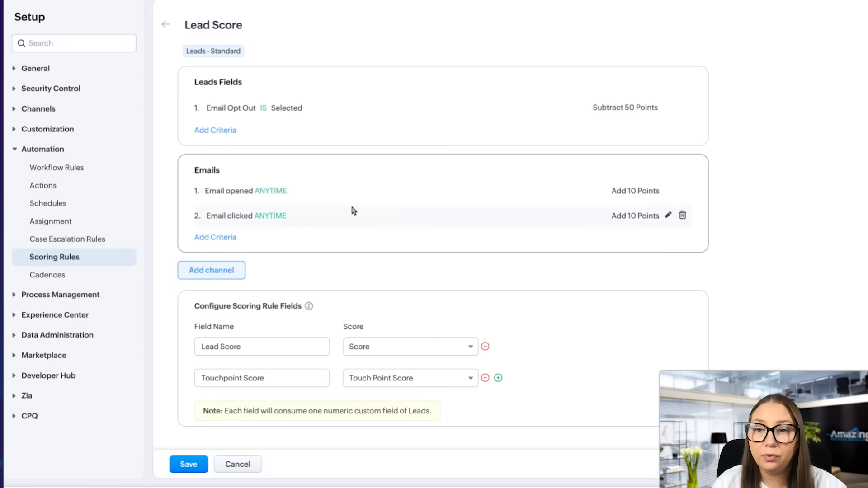
Add a Webinar channel awarding 5 points for every registration
click(226, 274)
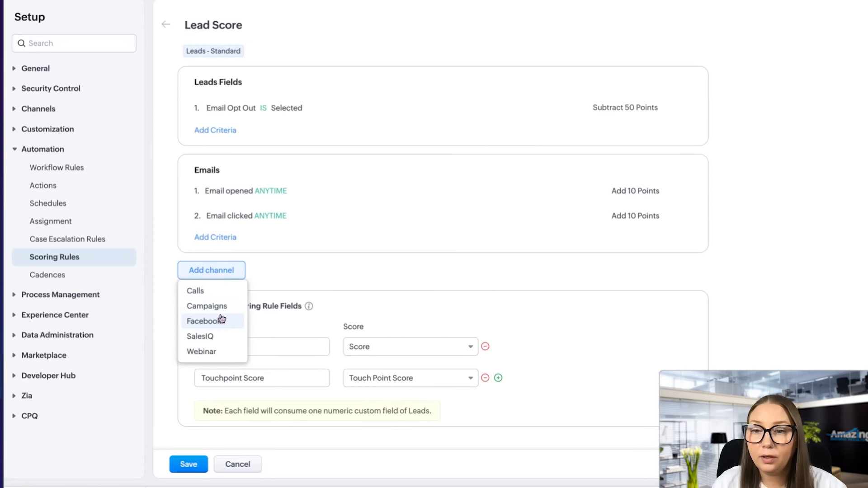
click(221, 351)
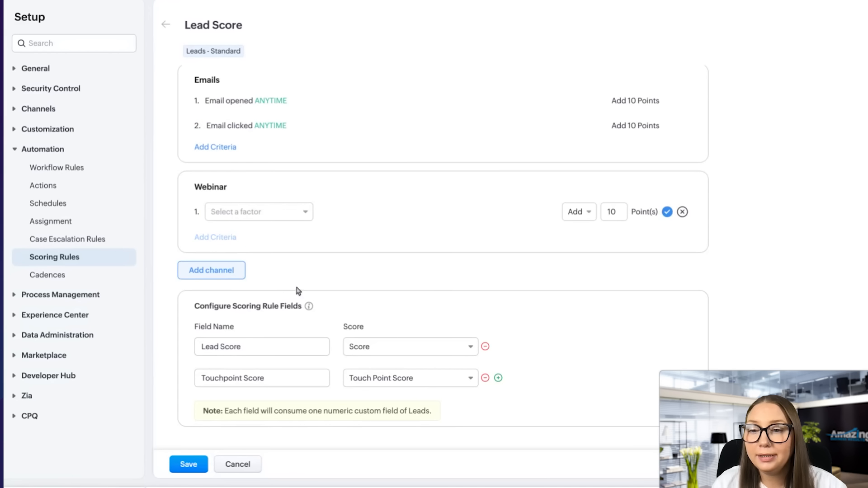
click(273, 214)
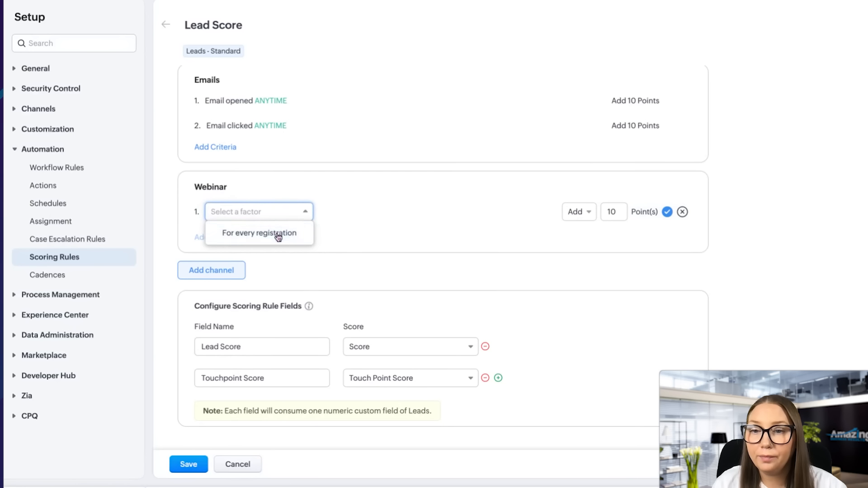
click(281, 232)
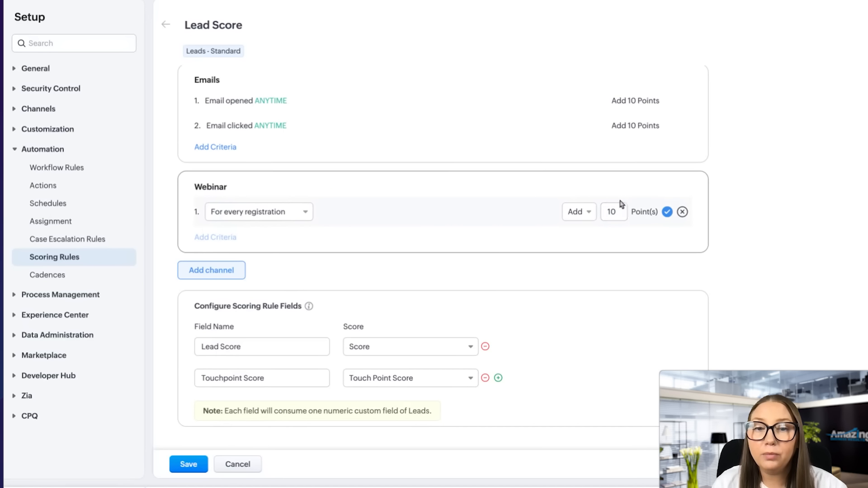
double_click(616, 211)
text(5)
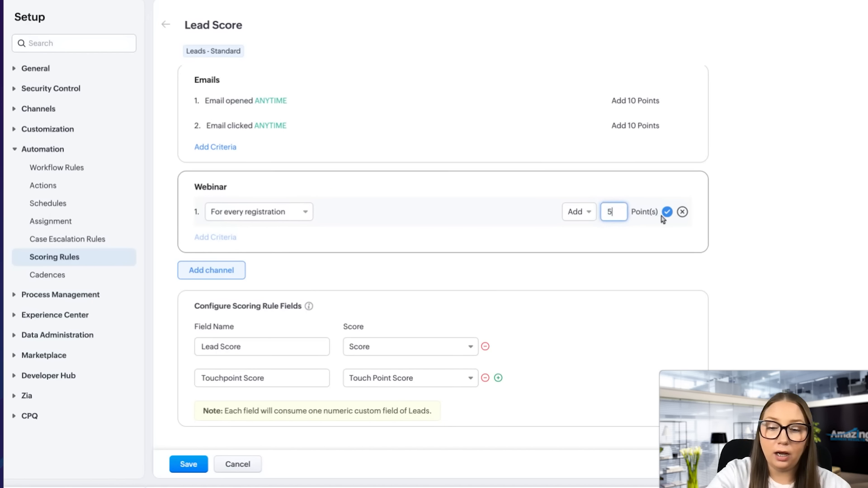
click(666, 212)
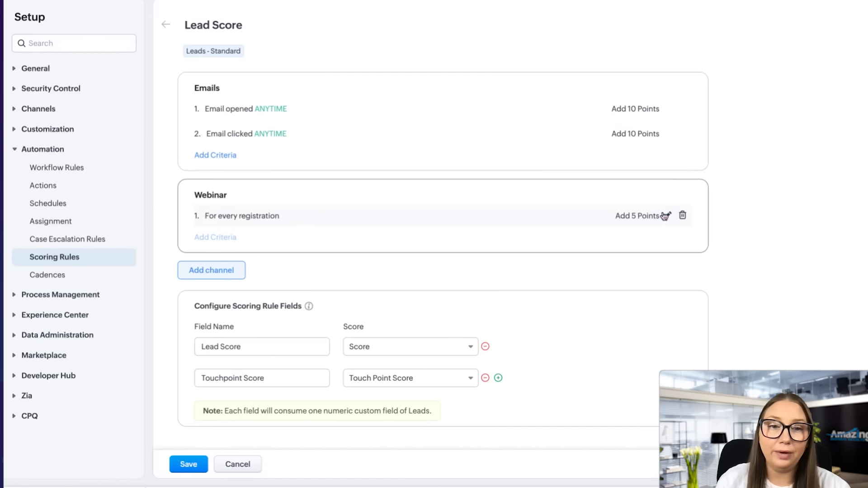
Add a SalesIQ channel below Webinar and discard its unfinished criterion row
click(236, 271)
click(227, 337)
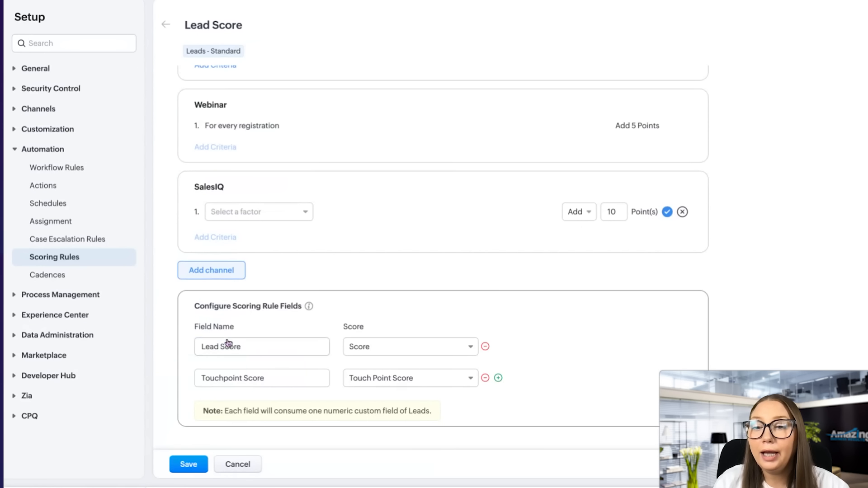
click(260, 218)
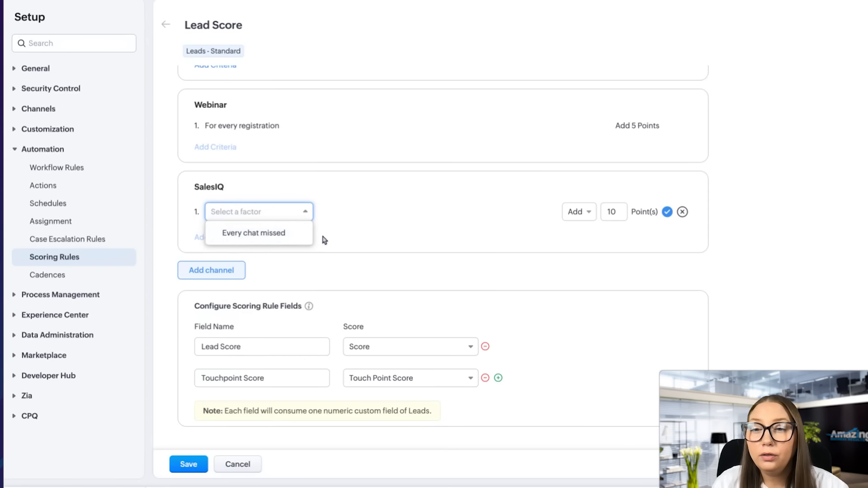
click(363, 233)
click(682, 211)
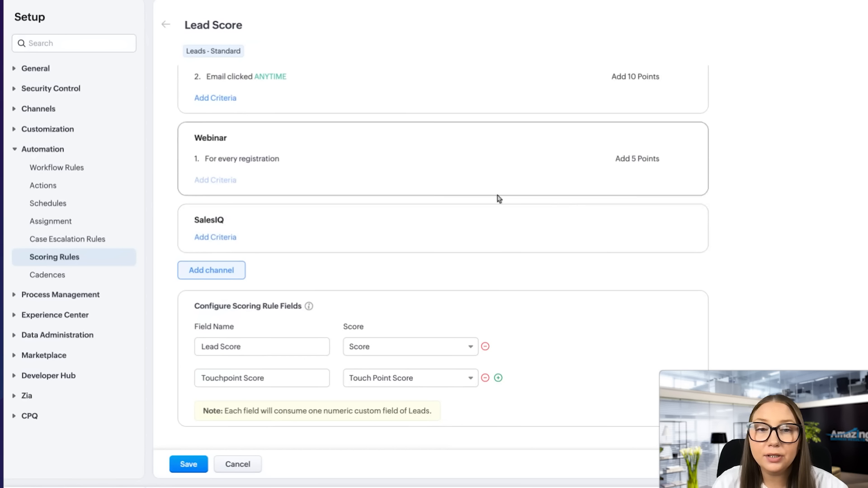
scroll(282, 249, up, 4)
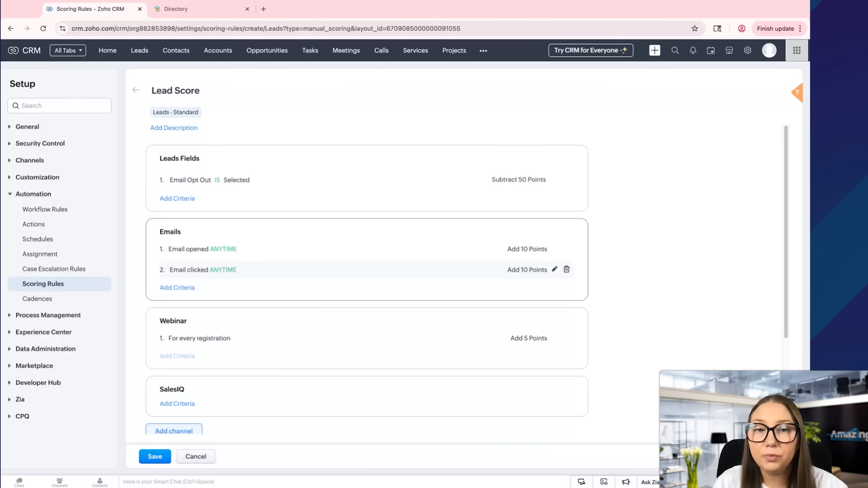
click(192, 200)
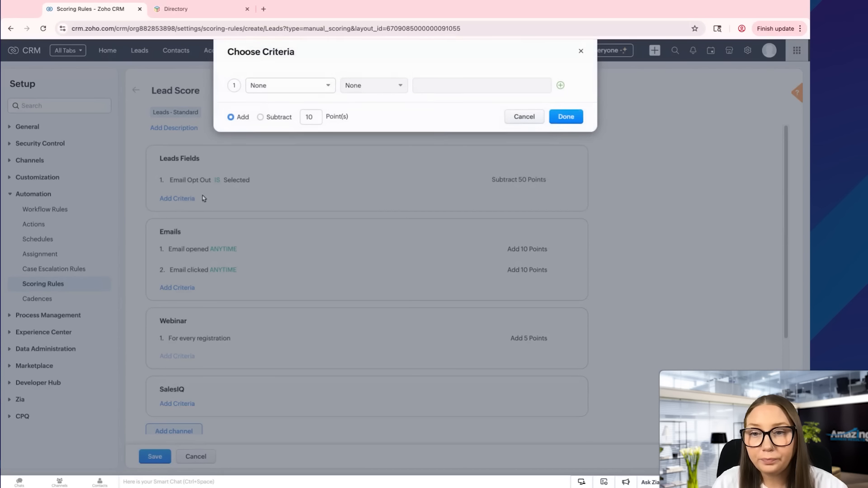
click(321, 93)
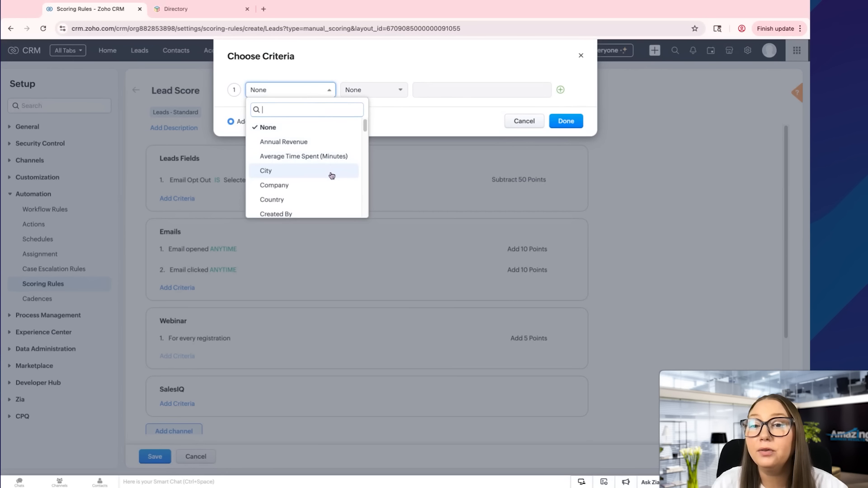
scroll(330, 176, down, 5)
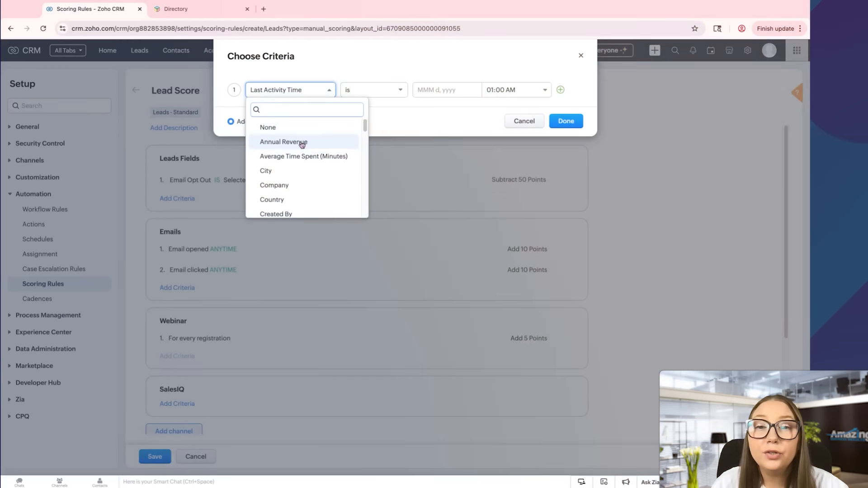
click(302, 143)
click(400, 92)
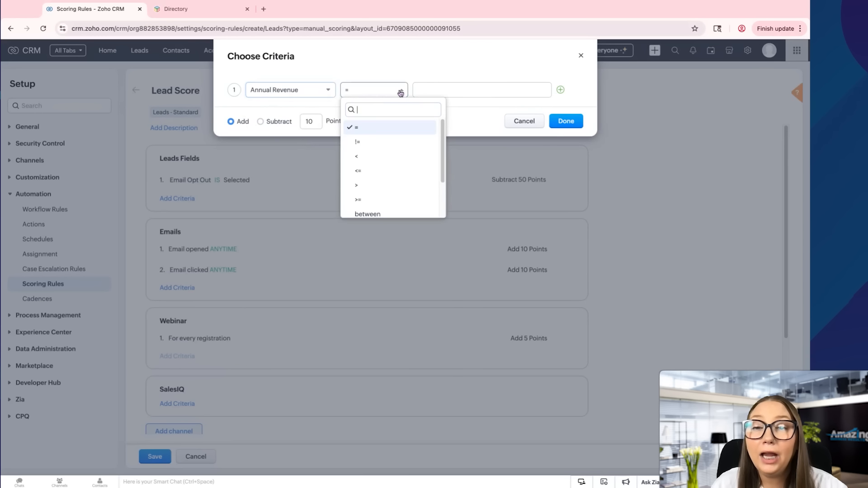
click(400, 91)
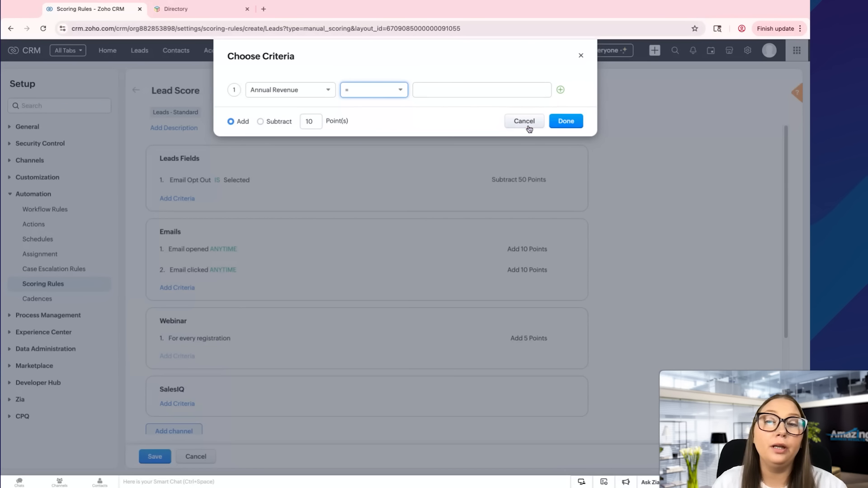
click(581, 56)
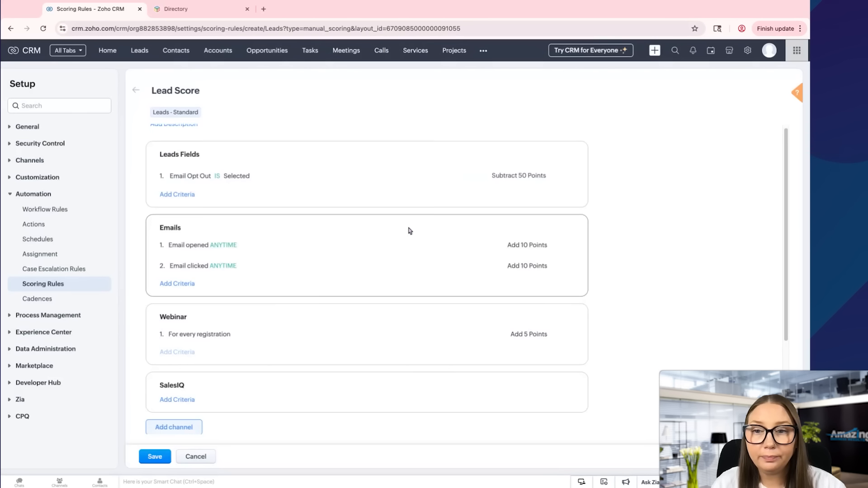
Save the Lead Score rule, choosing to update old records too
scroll(172, 409, down, 3)
scroll(193, 393, down, 2)
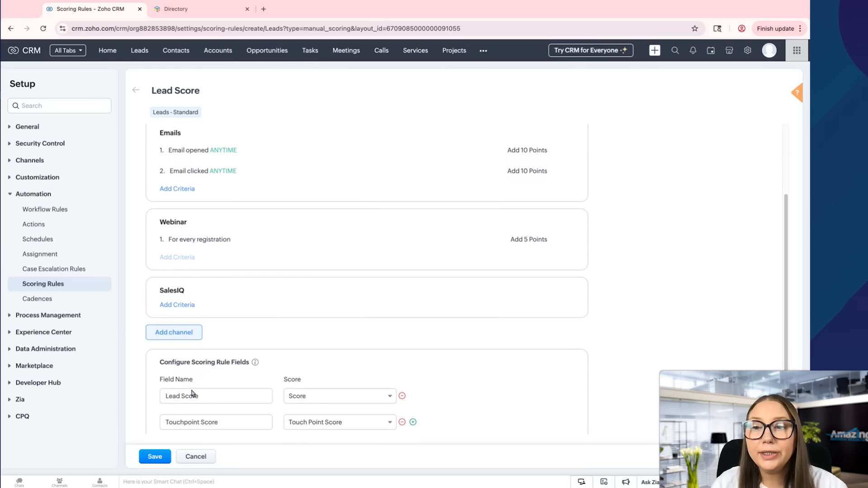
click(155, 456)
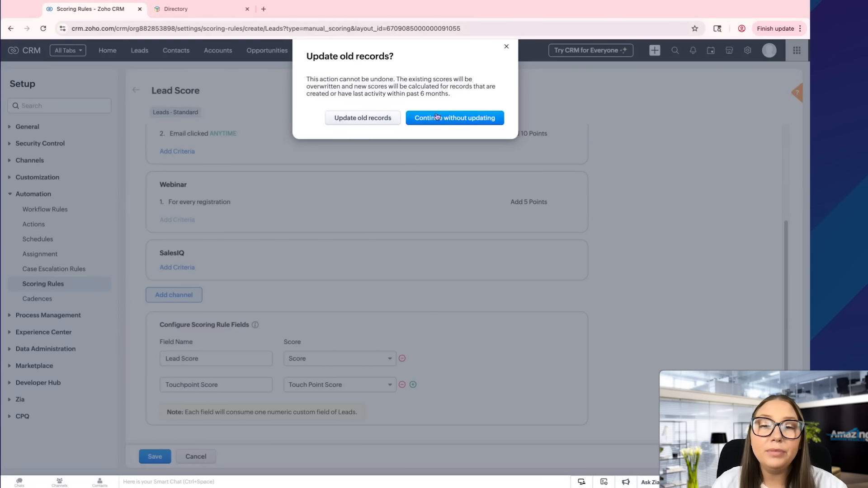
click(393, 121)
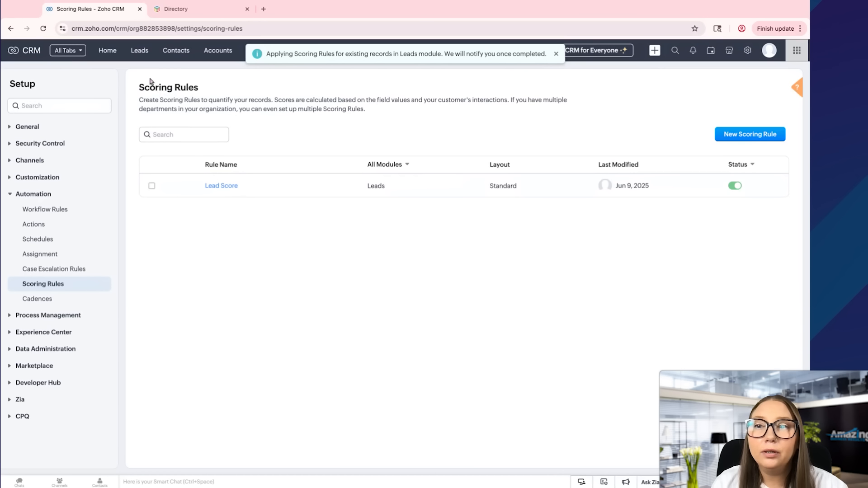
Duplicate the Scoring Rules tab and open the first chat-sourced lead's record
right_click(116, 13)
click(225, 98)
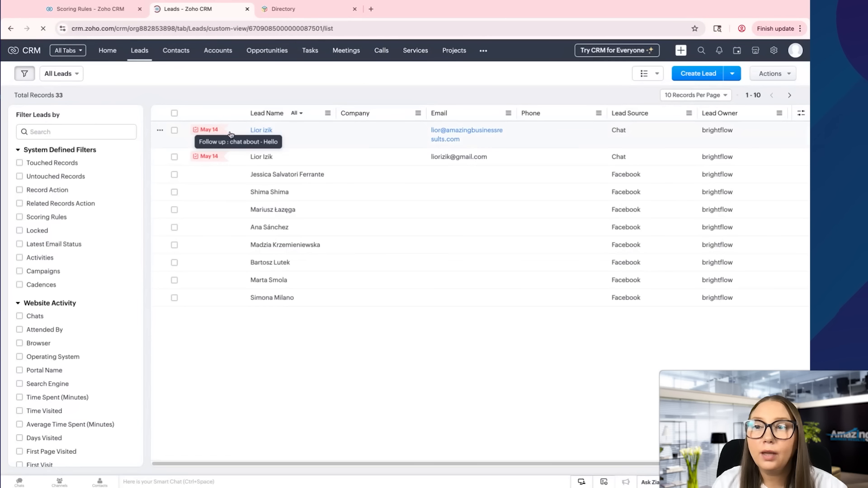
click(265, 131)
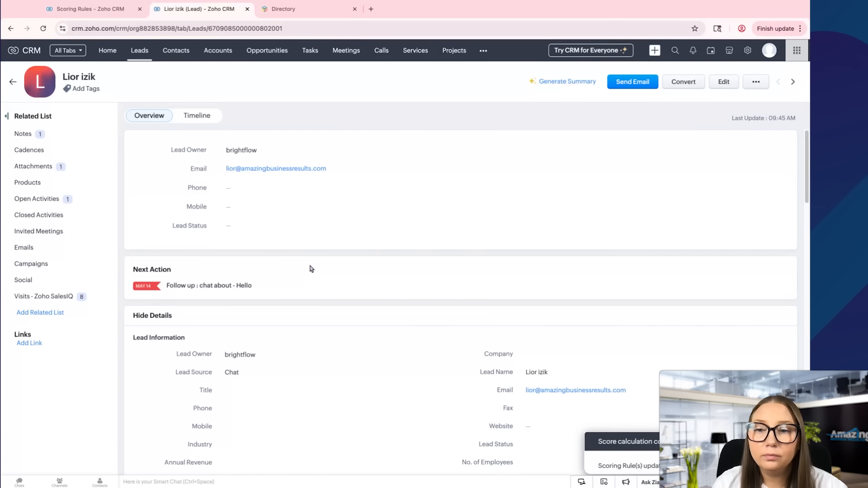
scroll(311, 268, down, 6)
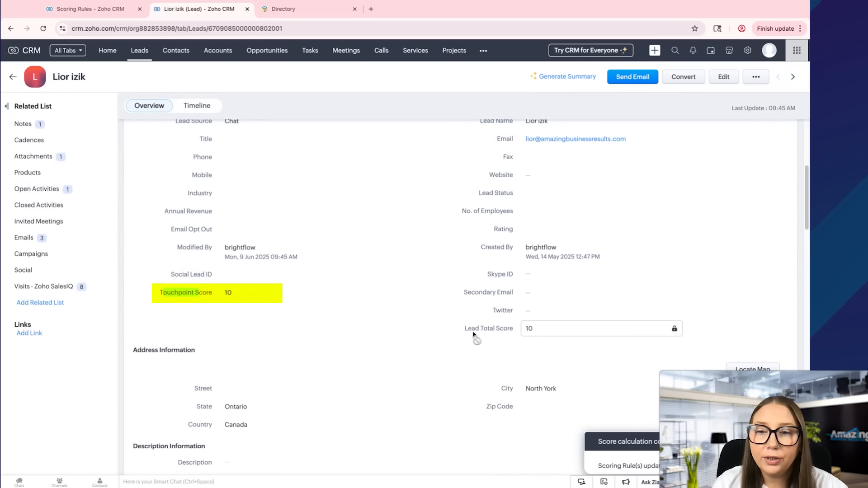
drag(507, 330, 474, 332)
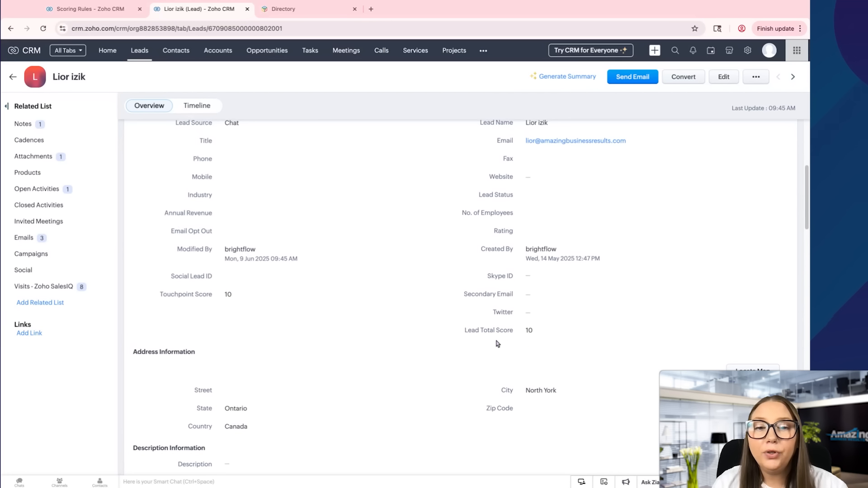
scroll(407, 330, up, 4)
scroll(325, 311, up, 2)
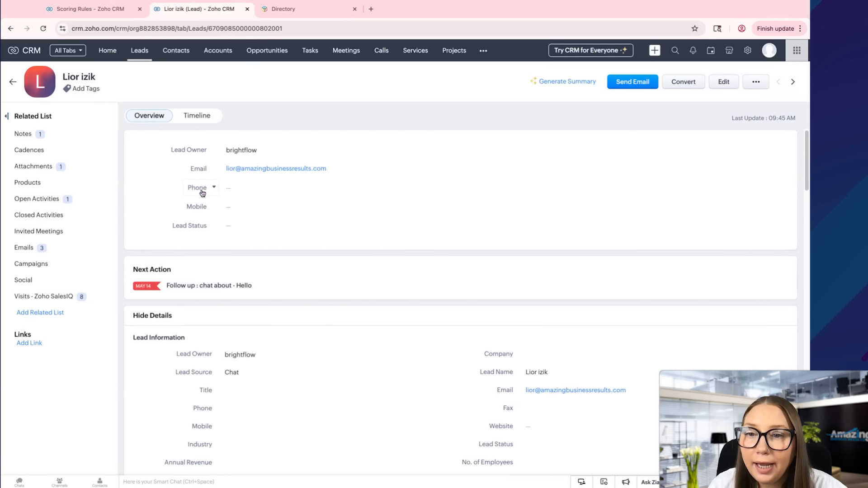
Replace the overview's Mobile row with the Lead Total Score field
click(204, 209)
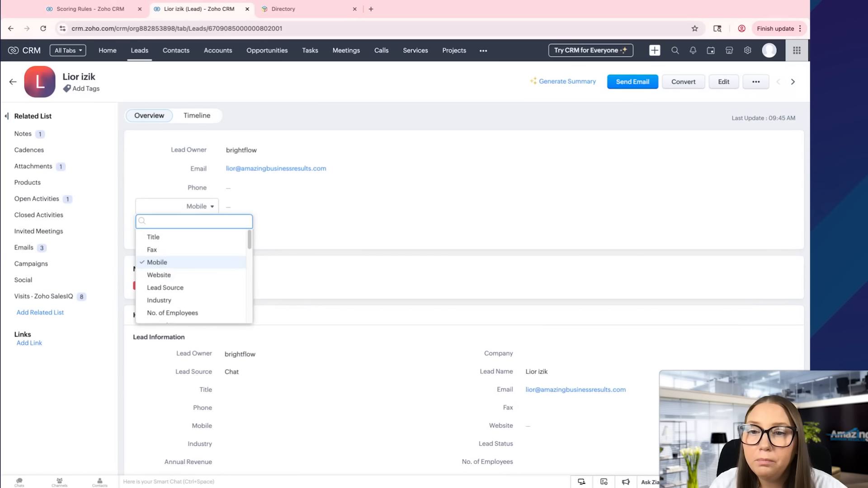
text(tot)
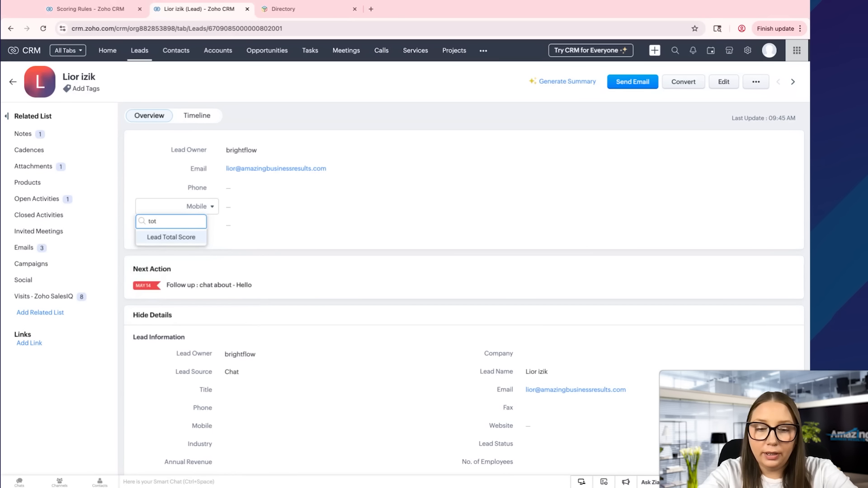
click(158, 240)
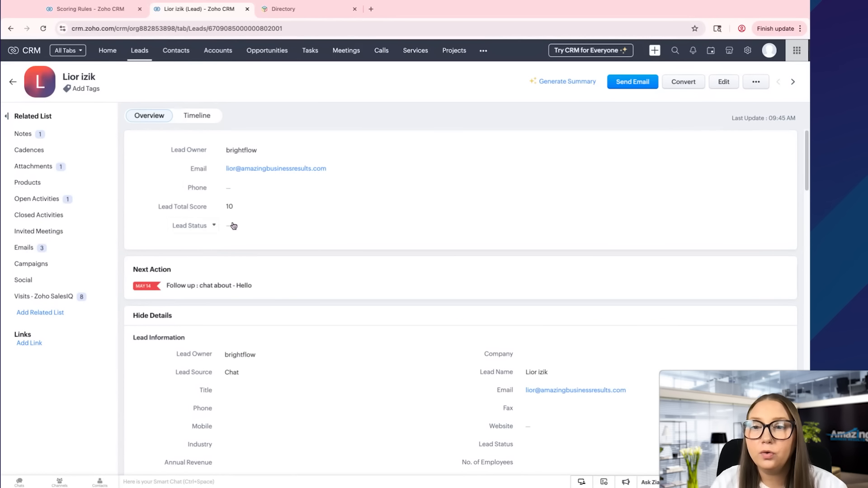